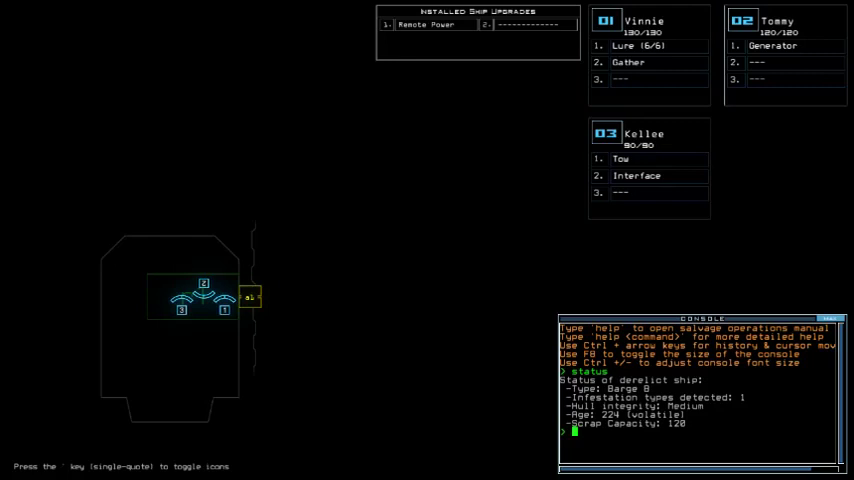
Review Barge B's status (one infestation, medium hull, 120 scrap) and switch to Kellee's camera.
key("Tab")
type("s")
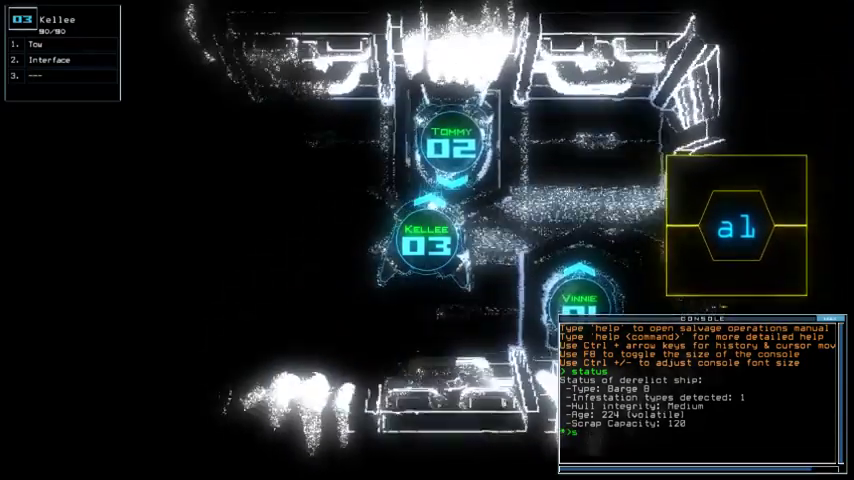
type("wap 3 2")
Swap Kellee's Tow upgrade to Tommy and Vinnie's Gather upgrade to Kellee.
key("Return")
key("Escape")
type("swap 3 1")
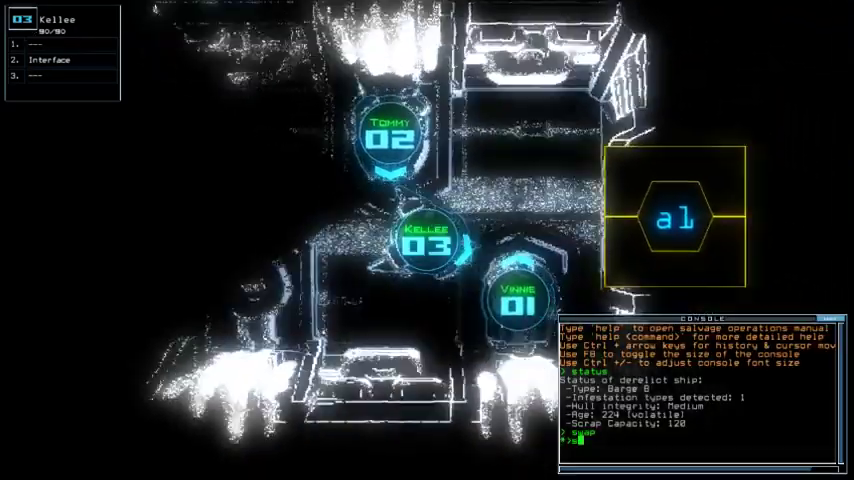
key("Return")
key("Down")
key("Return")
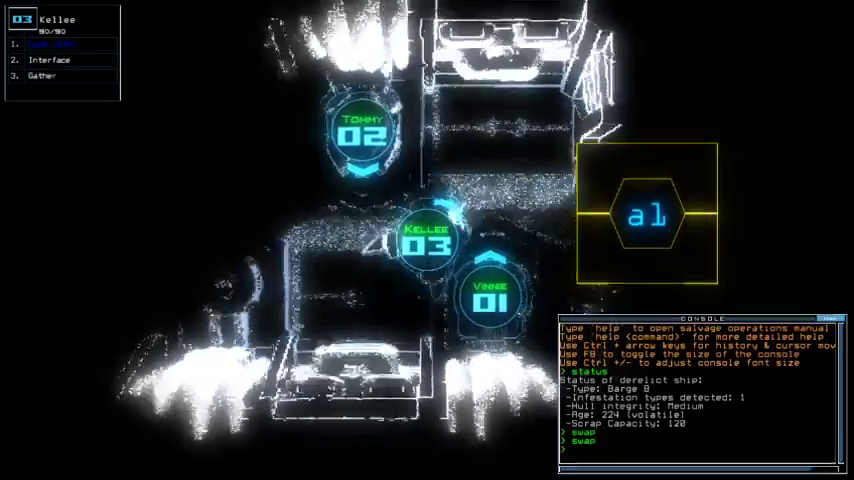
Check Vinnie's and Tommy's drones after the swaps, ending on Kellee.
key("1")
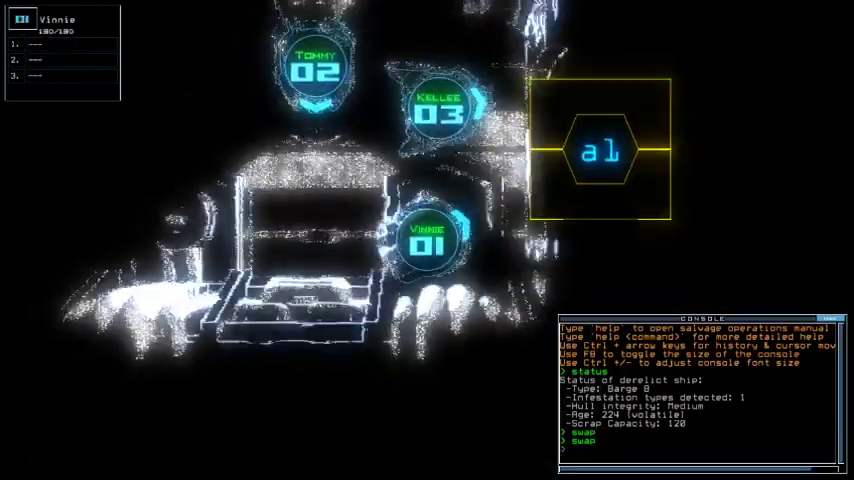
key("2")
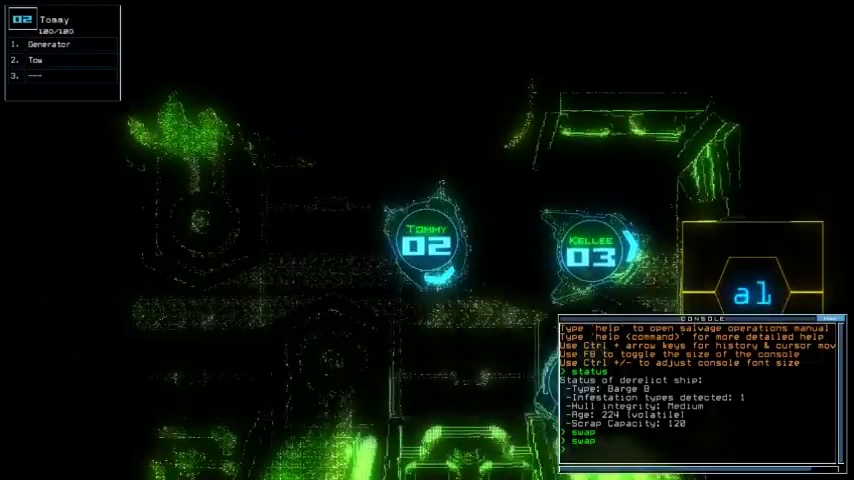
key("3")
type("a1:navigate 3 a1")
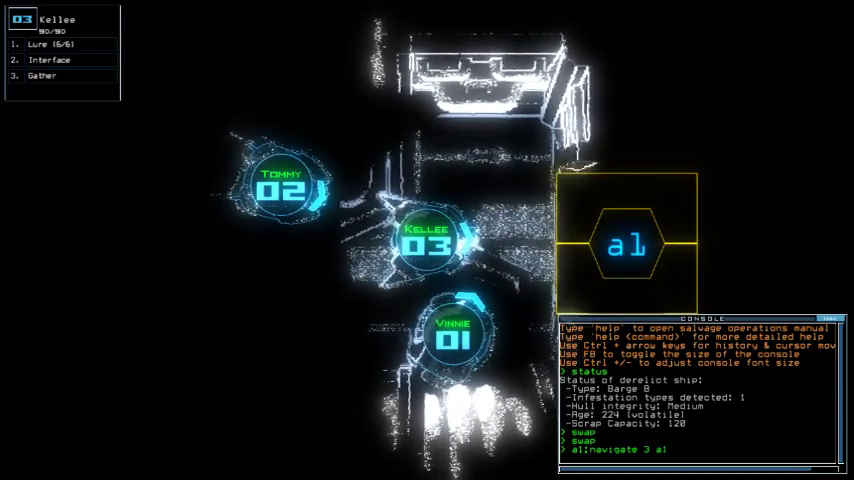
Send Kellee through airlock a1, gather scrap, and remotely power room r2.
key("Return")
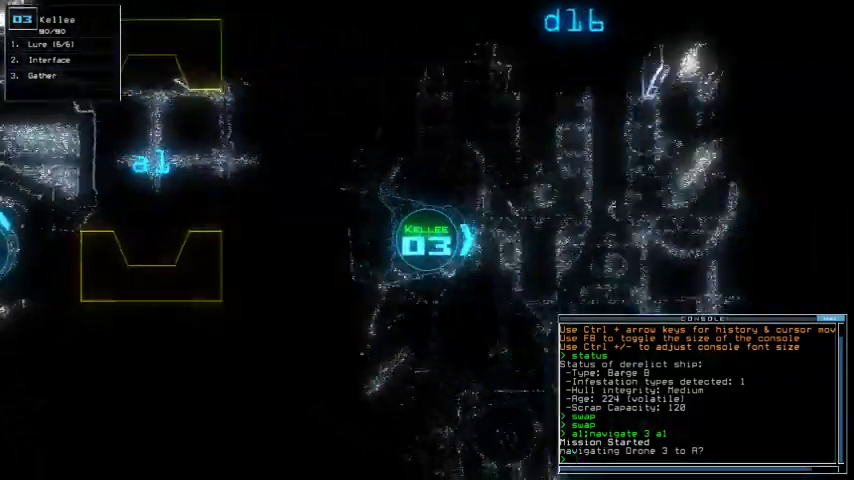
type("g")
key("Return")
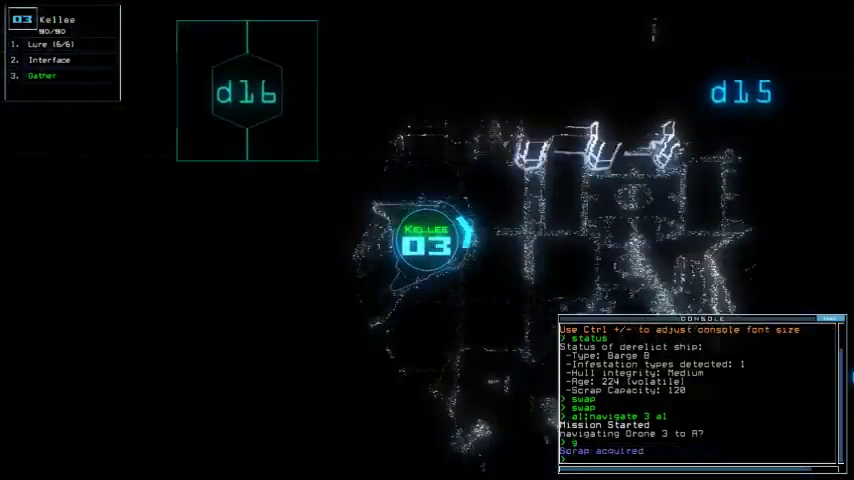
type("remote ")
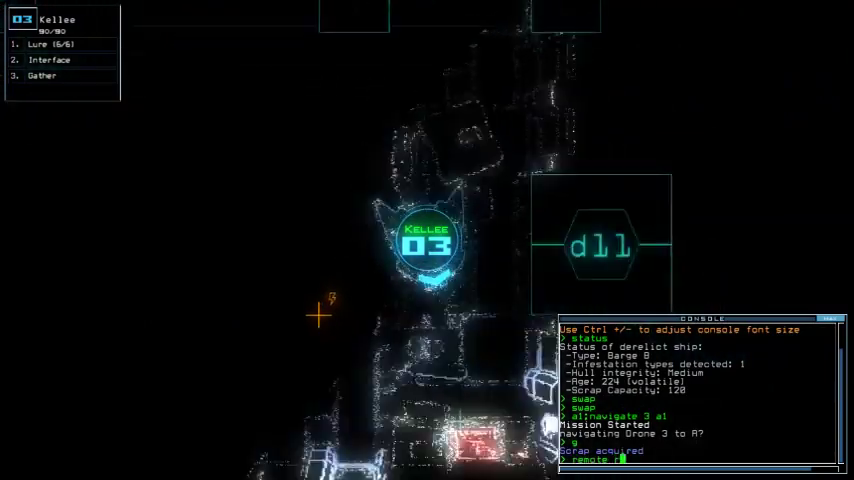
type("r2")
key("Return")
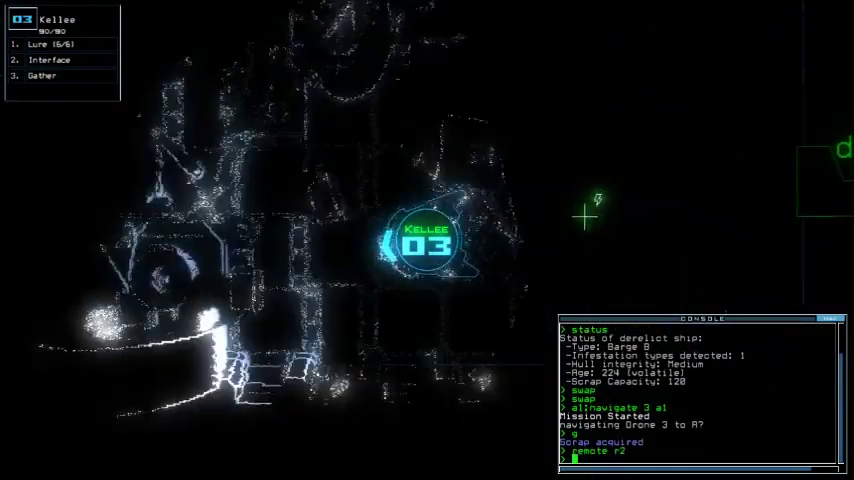
type("g")
key("Return")
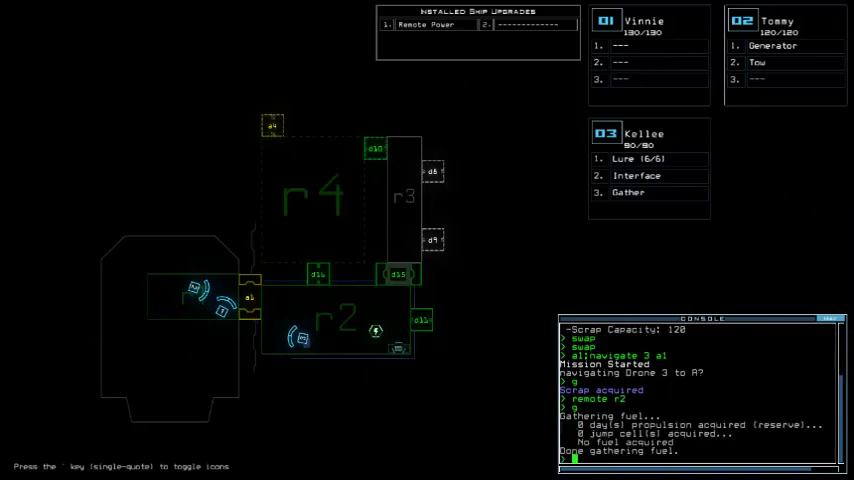
type("l")
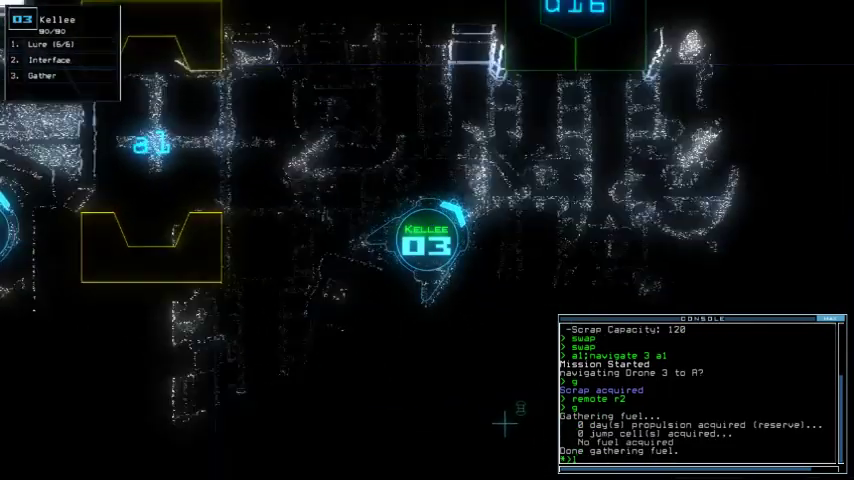
Drop a lure, open door d16, gather more scrap, and open the surrounding doors and d15.
key("Return")
type("d16")
key("Return")
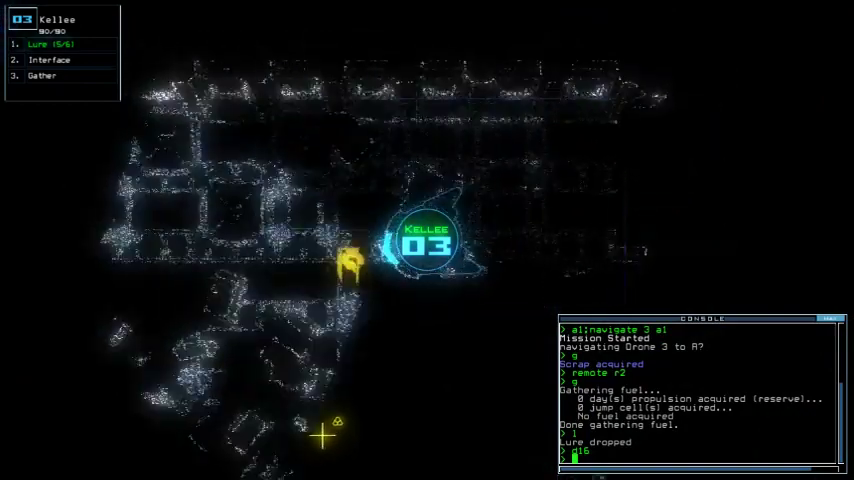
type("g")
key("Return")
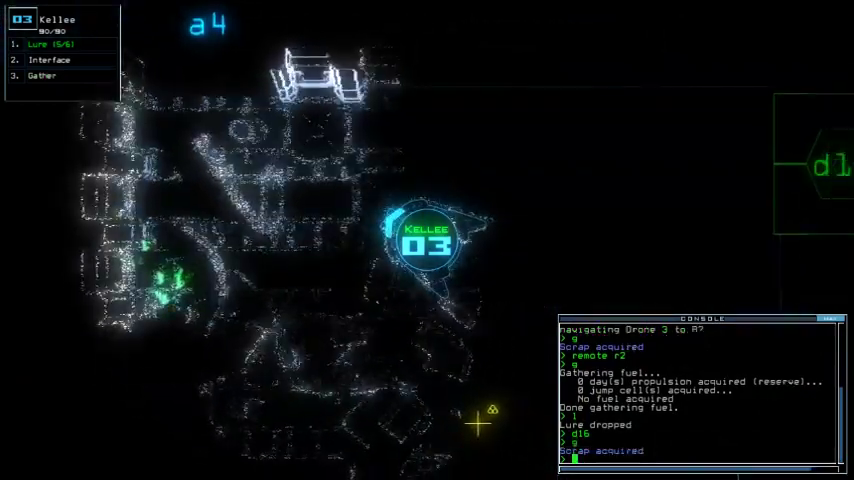
type("bb")
key("Return")
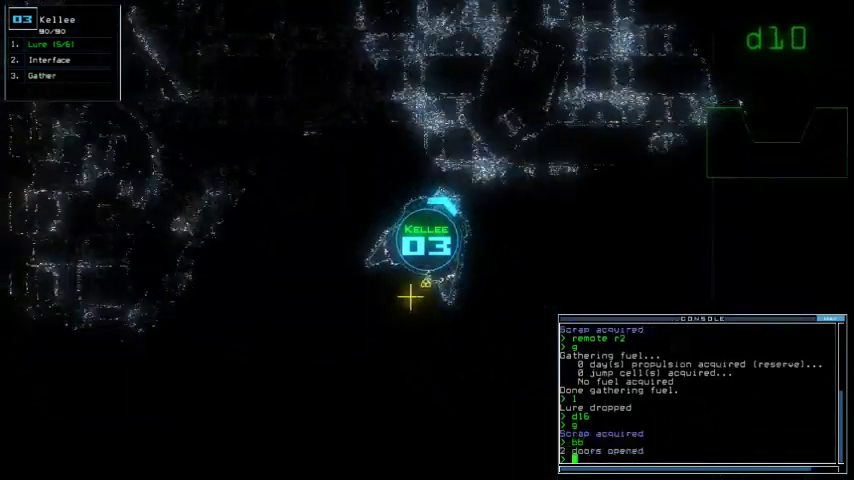
type("b")
key("Return")
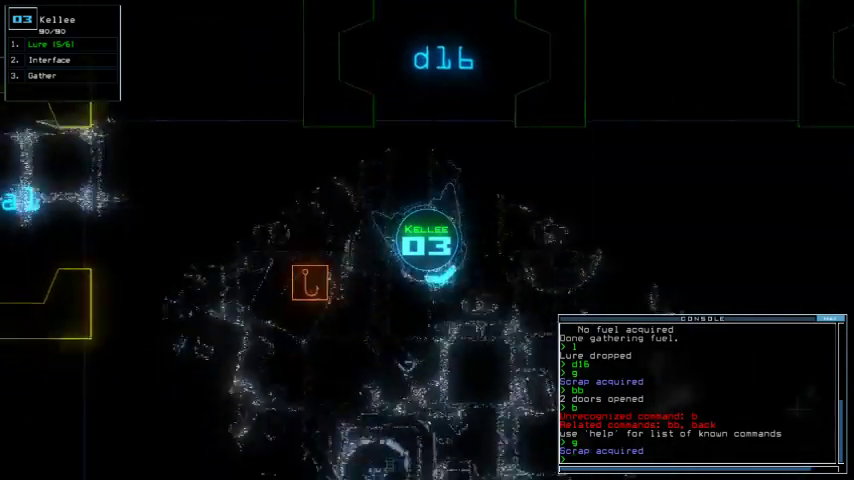
type("d15")
key("Return")
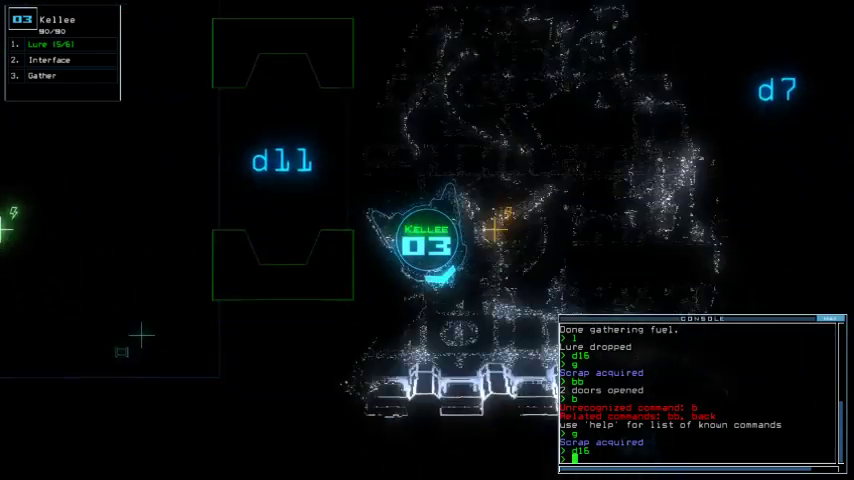
On the ship map, remotely power rooms r2 and r5 and open doors around r5.
key("Tab")
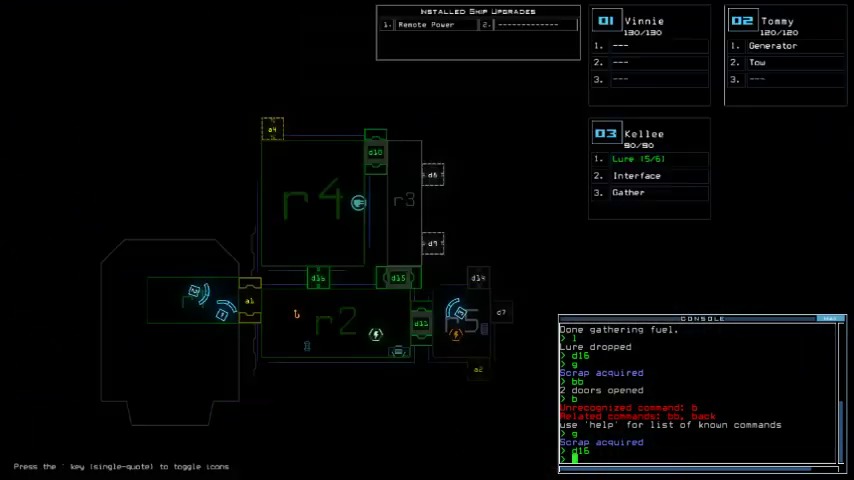
type("bb")
key("Return")
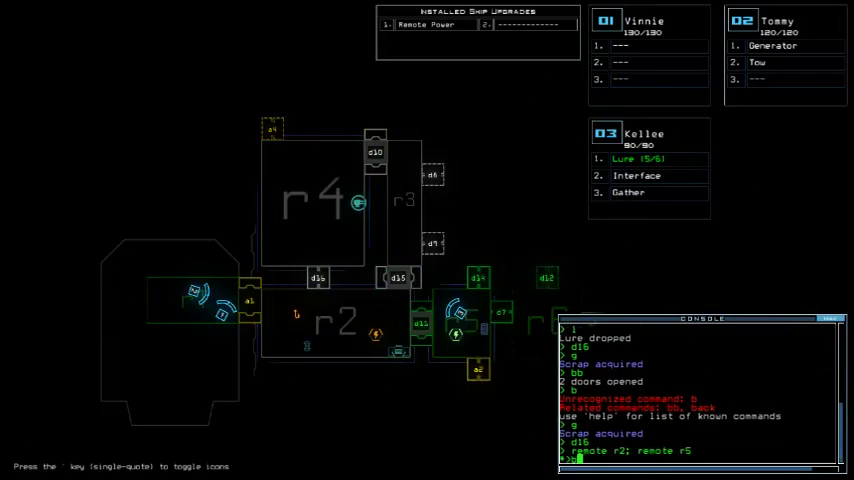
key("Tab")
Steer Kellee up and right past door d14, then down toward d12.
key("Up")
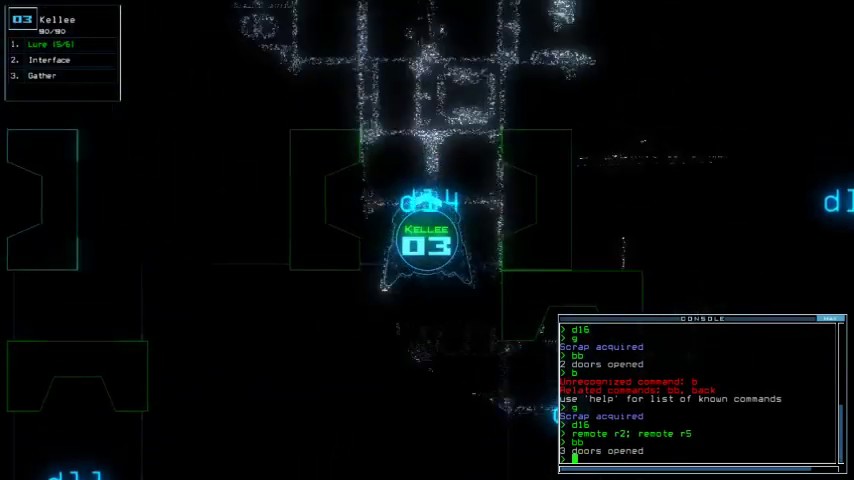
key("Right")
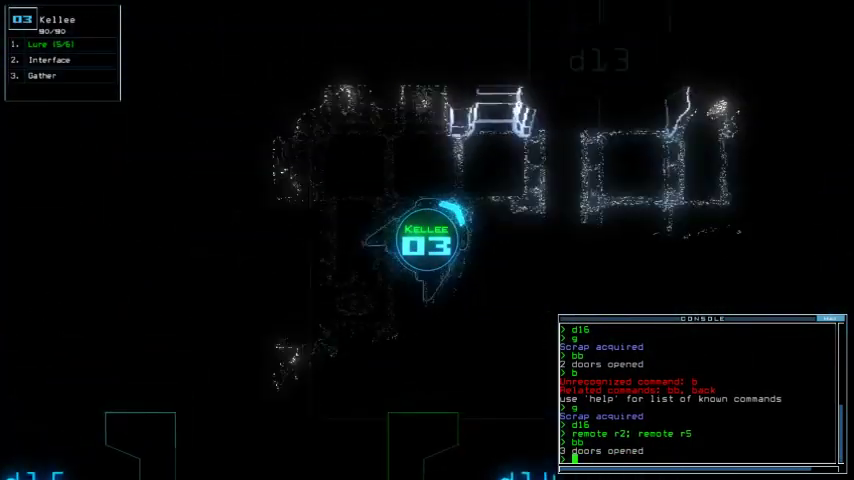
key("Right")
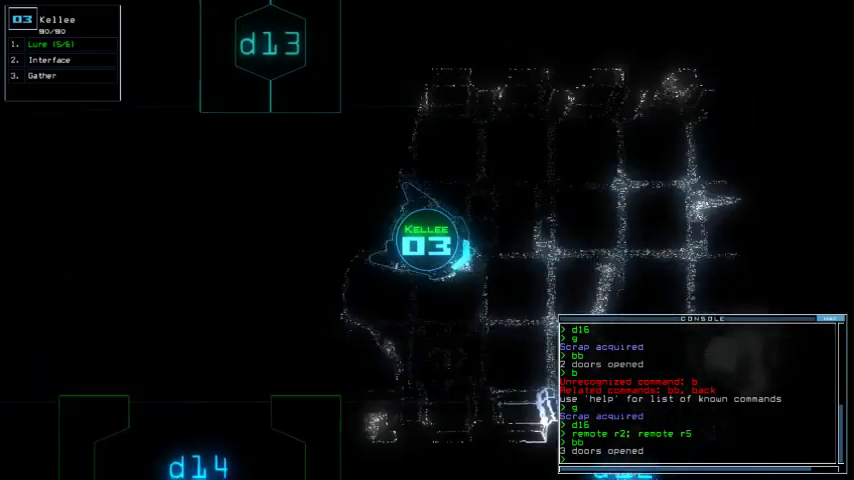
key("Down")
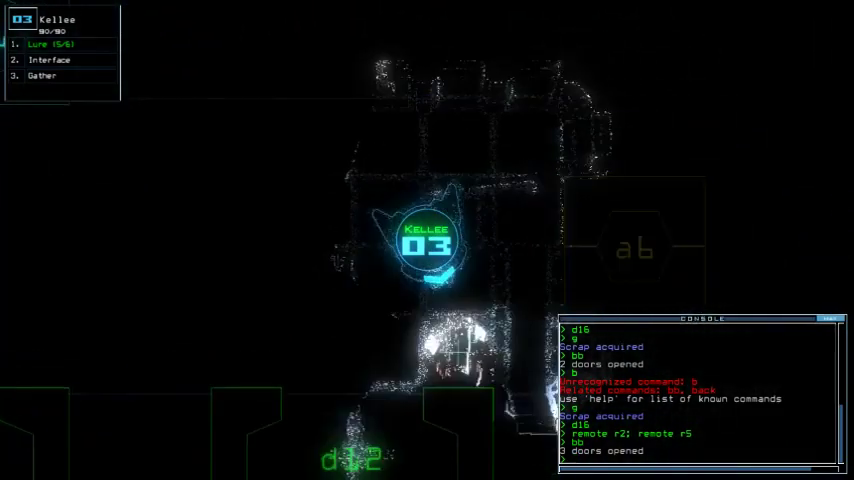
type("dd ")
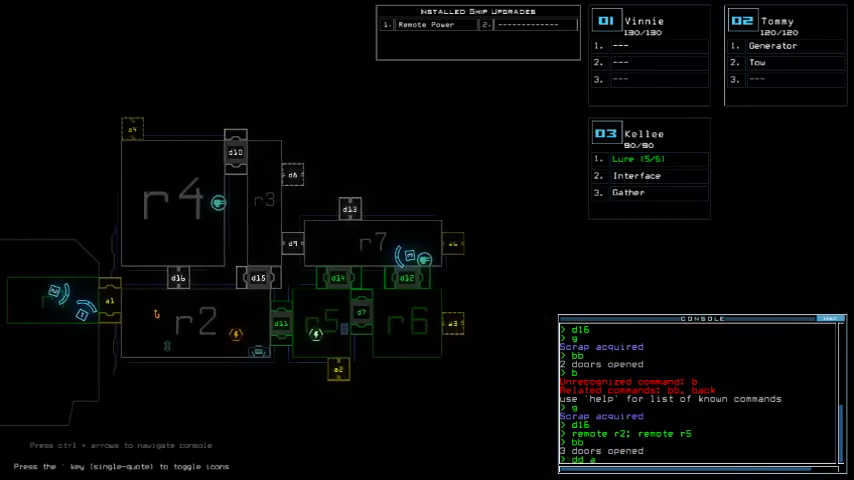
type("a6")
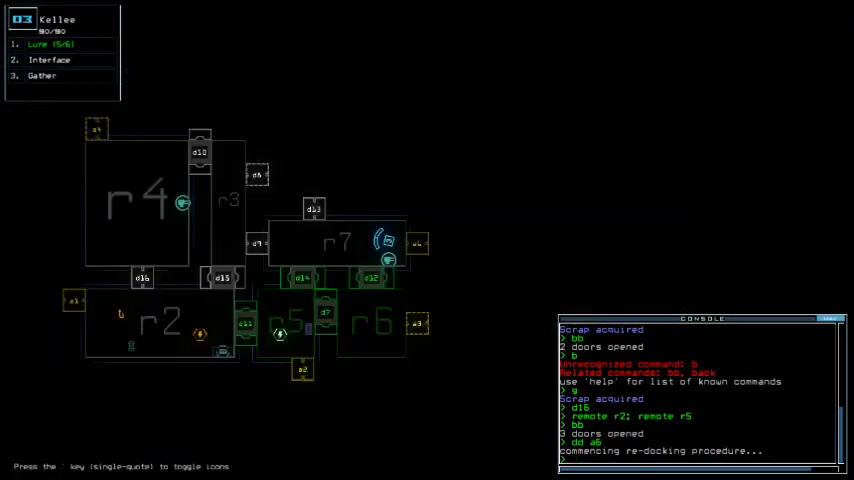
type("or1")
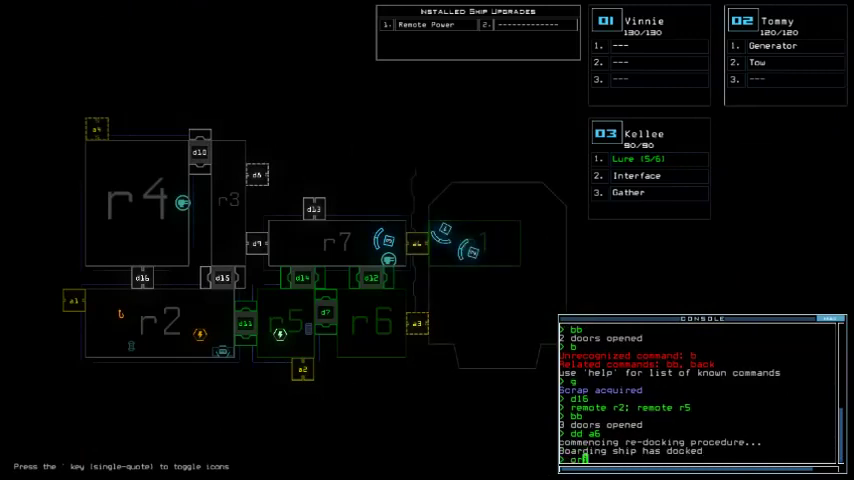
Open room r1's doors, re-dock at airlock a3, and open r1's doors again.
key("Return")
type("dd a3")
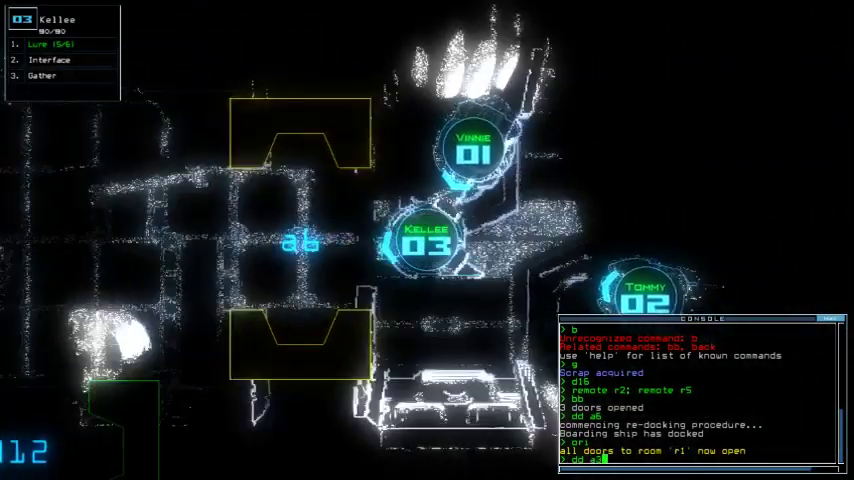
type("or")
key("Return")
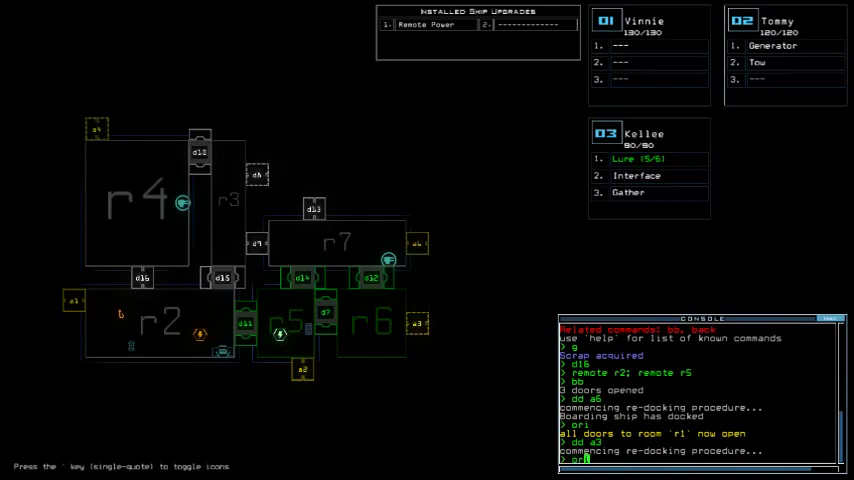
type("1")
key("Return")
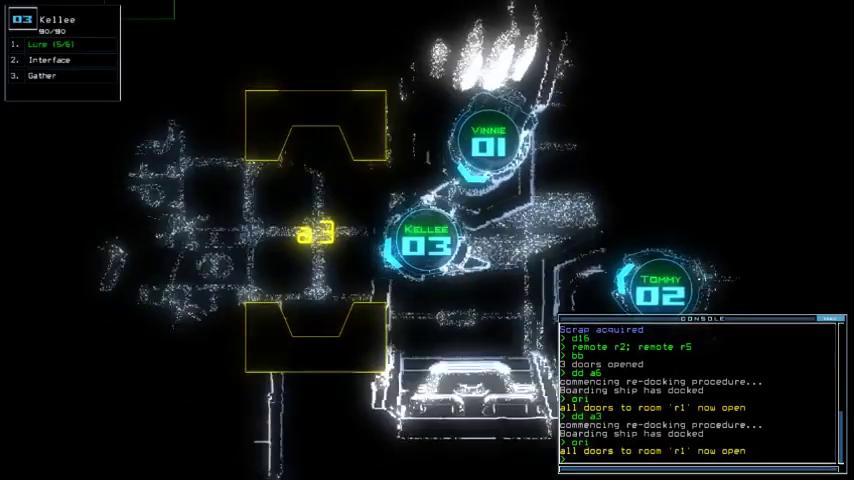
Drive Kellee past d7, try her interface, return to airlock a3, and re-dock toward a1.
key("Left")
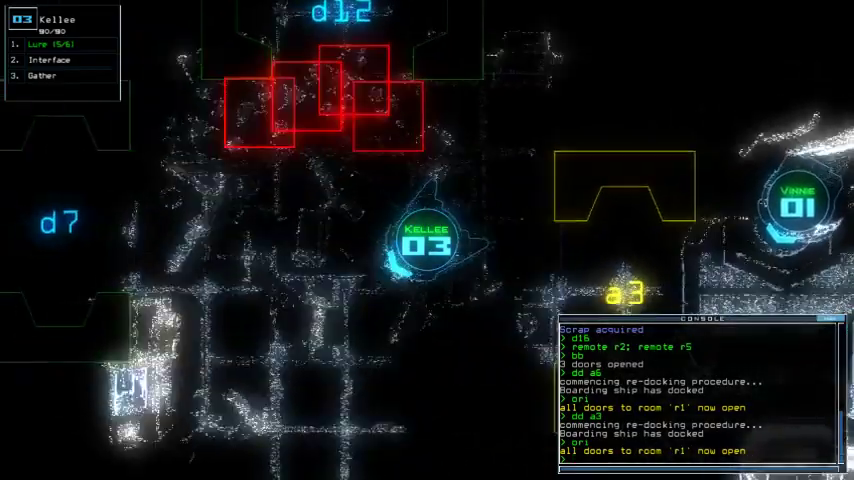
type("exe")
key("Return")
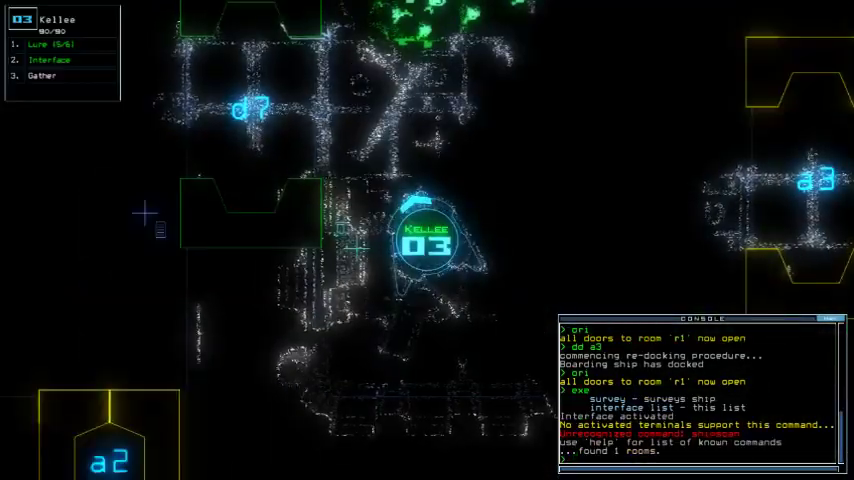
key("Up")
key("Right")
key("2")
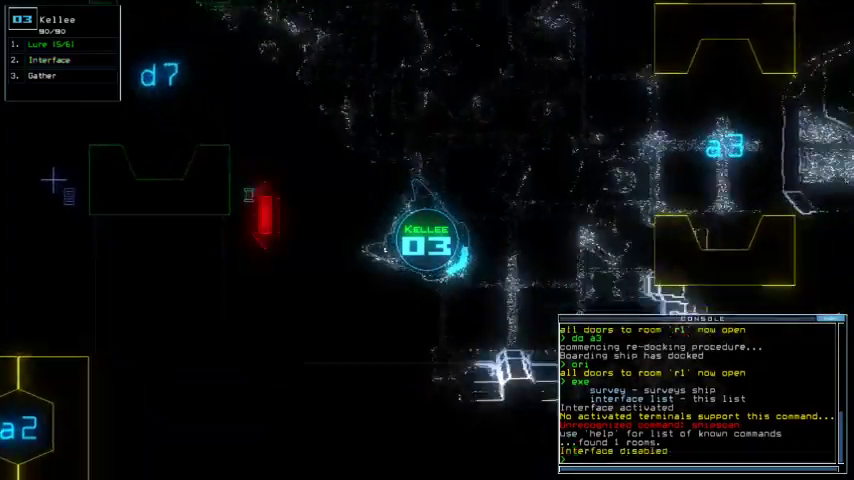
key("Right")
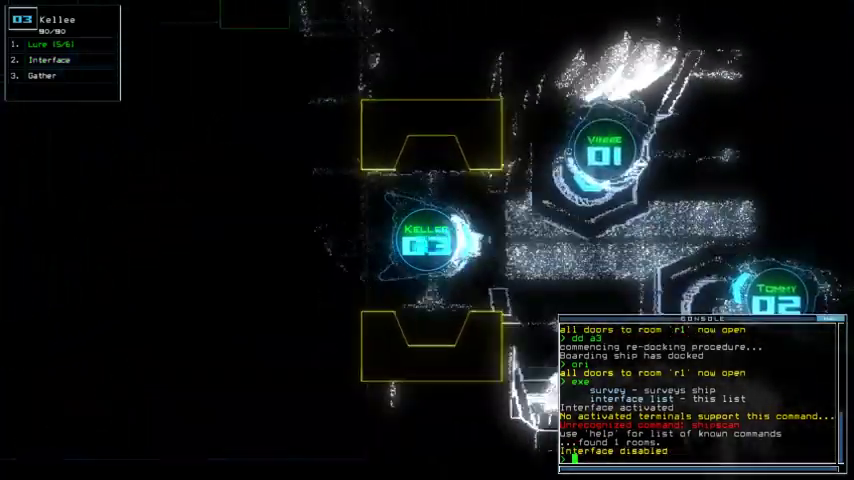
type("dd a")
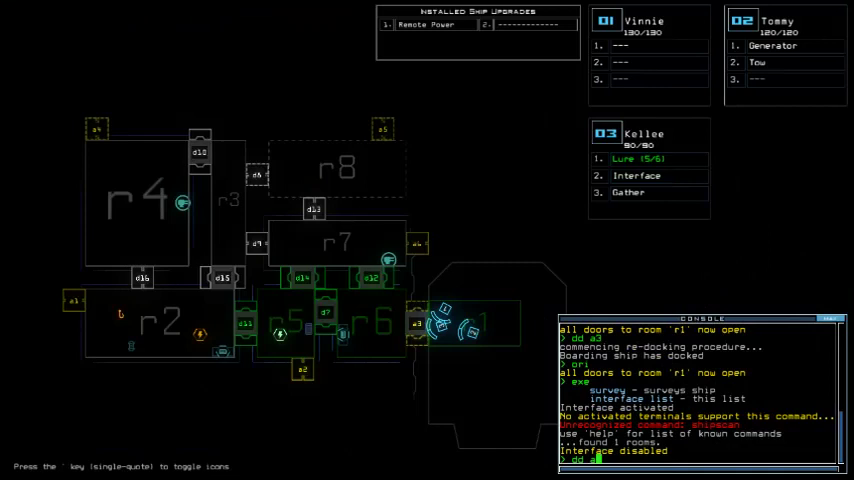
type("1")
key("Return")
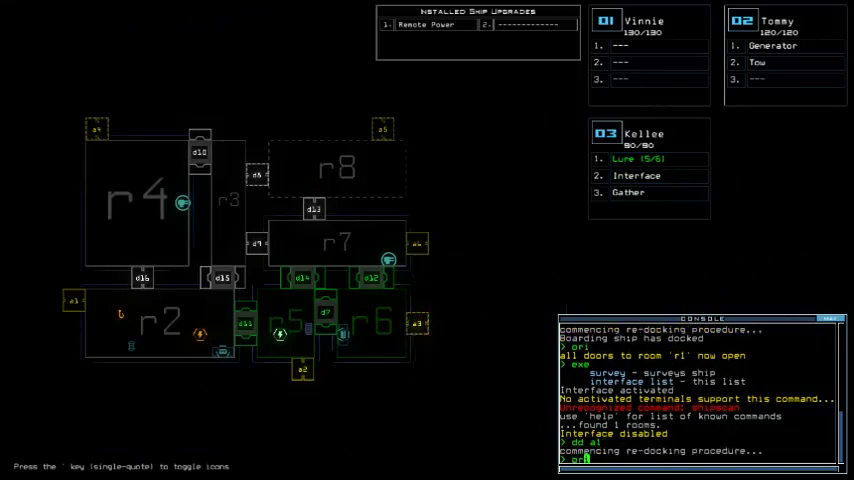
type("1")
Open room r1's doors, move Kellee through the doorway, and pick up the lure.
key("Return")
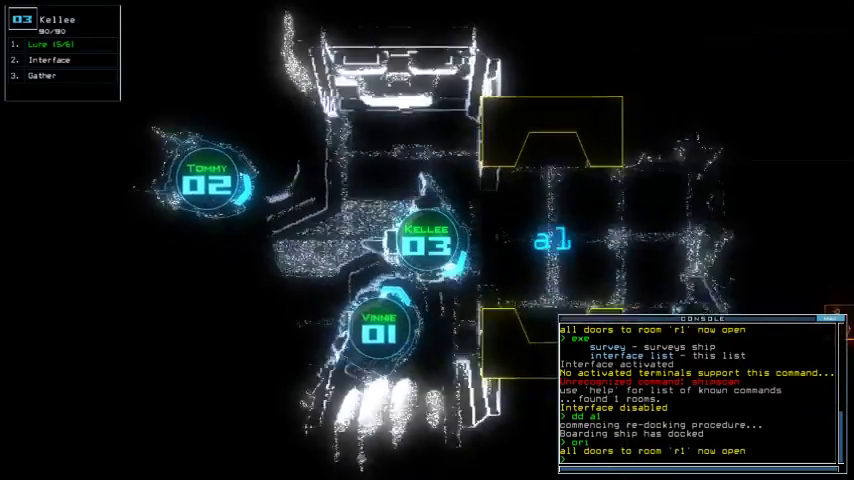
key("d")
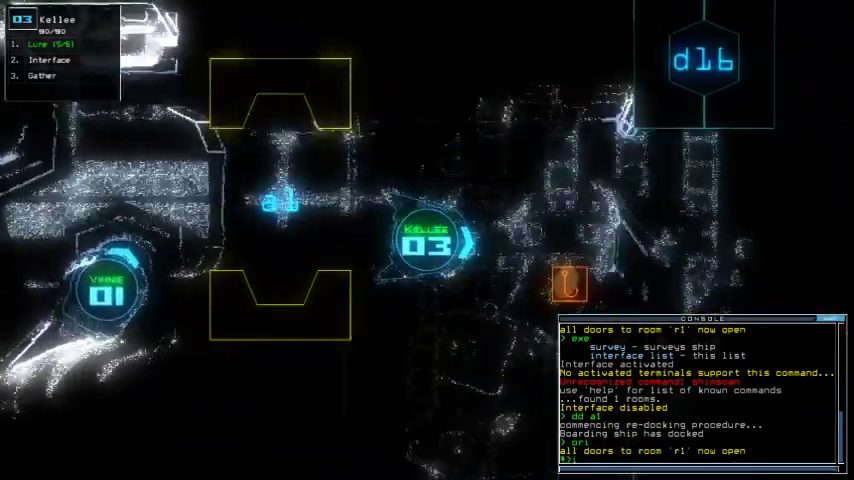
type("pickup")
key("Return")
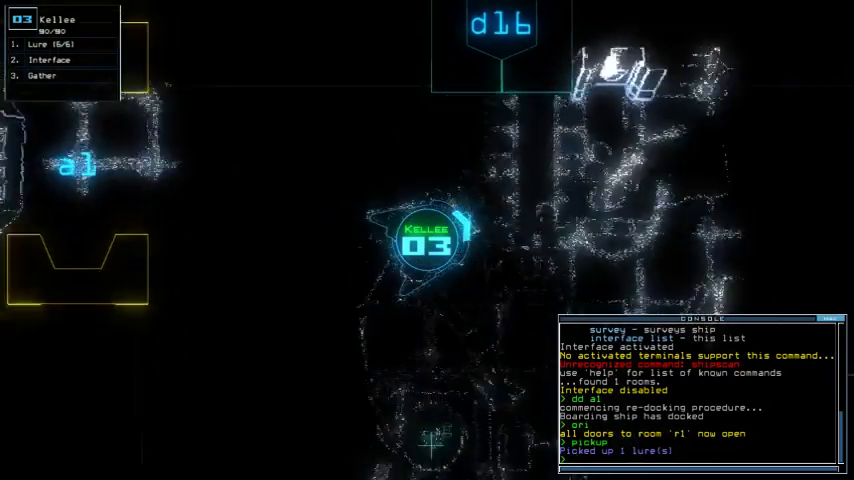
Drive Kellee past door d15, gather scrap near d10, and show the ship map.
key("Right")
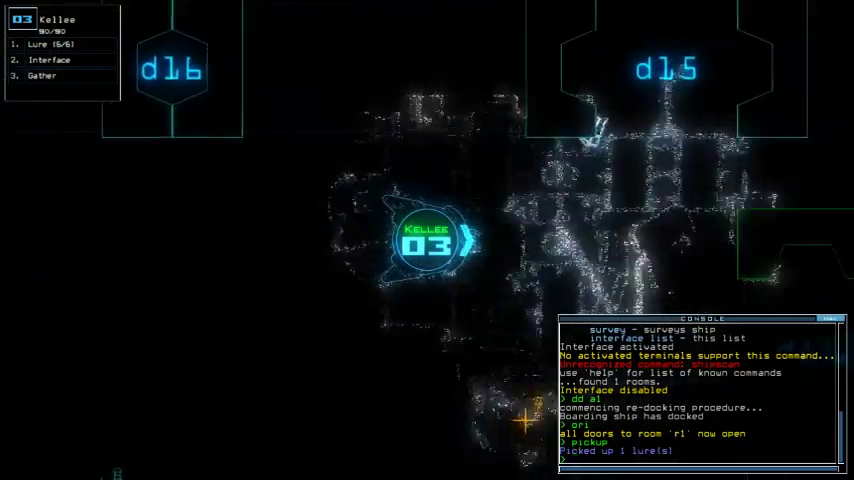
key("Up")
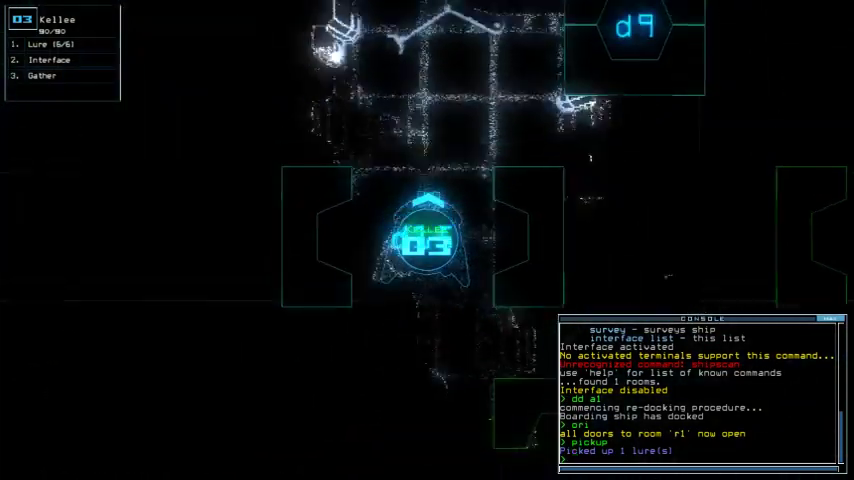
type("g")
key("Return")
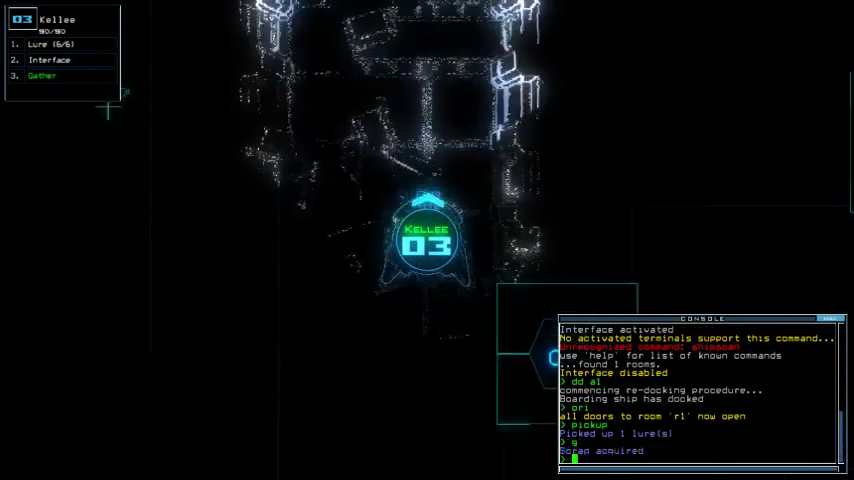
key("Left")
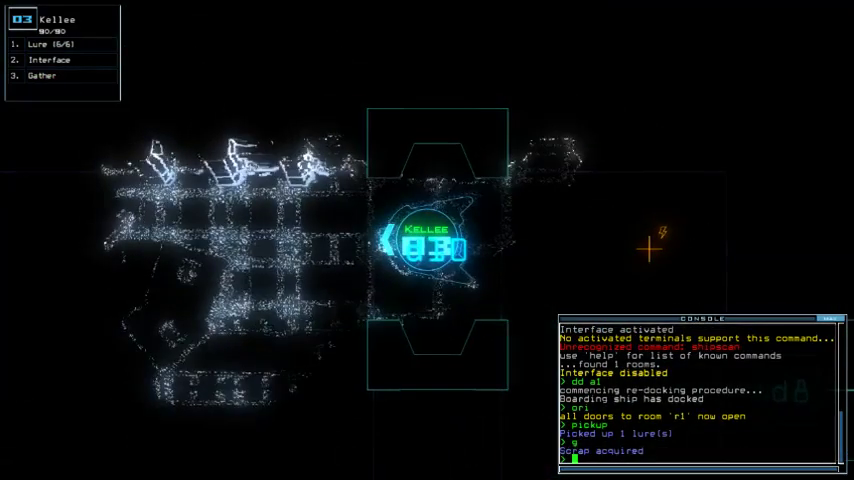
key("Tab")
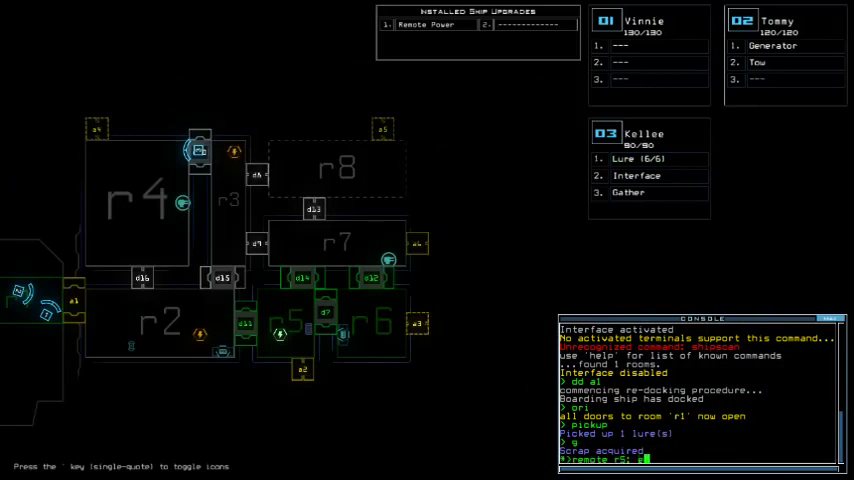
type("m r3")
Remotely power room r3, with room r5 powered along the way.
key("Return")
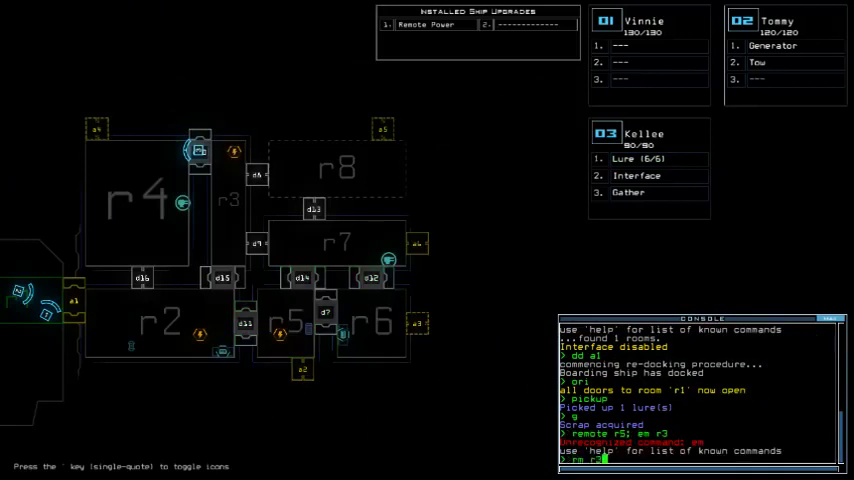
key("Return")
type("r3")
key("Return")
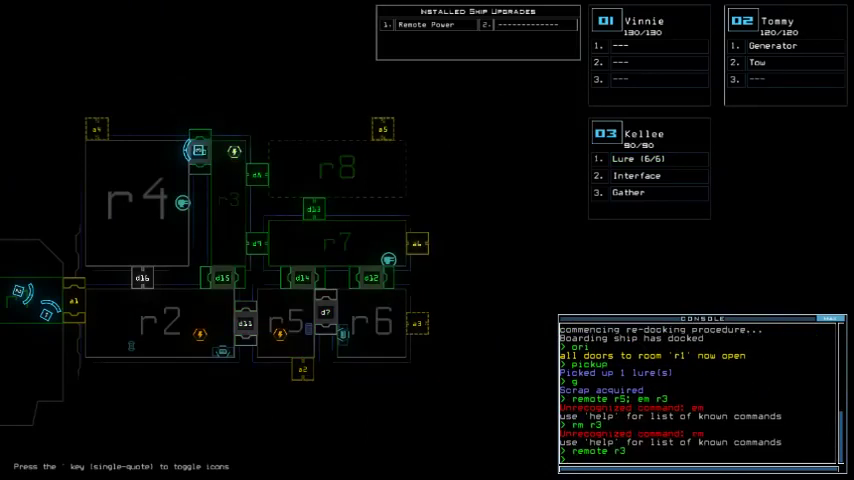
Drive Kellee along the corridor past the doorways, checking the ship map midway.
key("Tab")
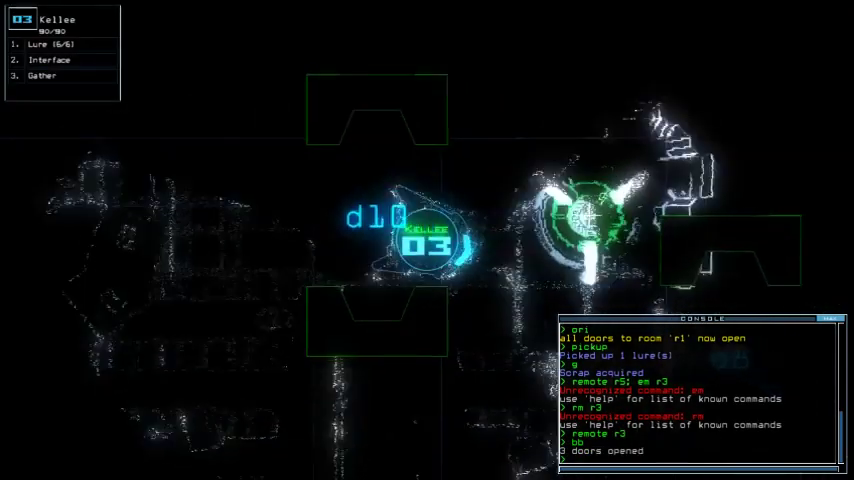
key("Right")
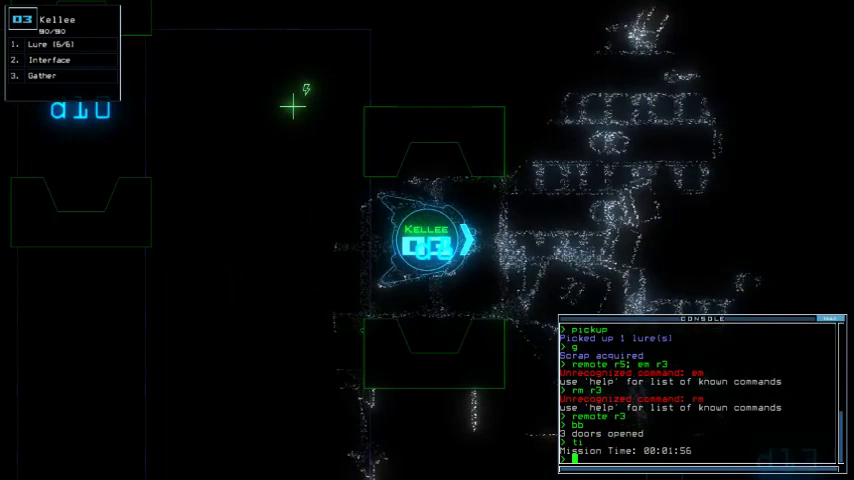
key("Tab")
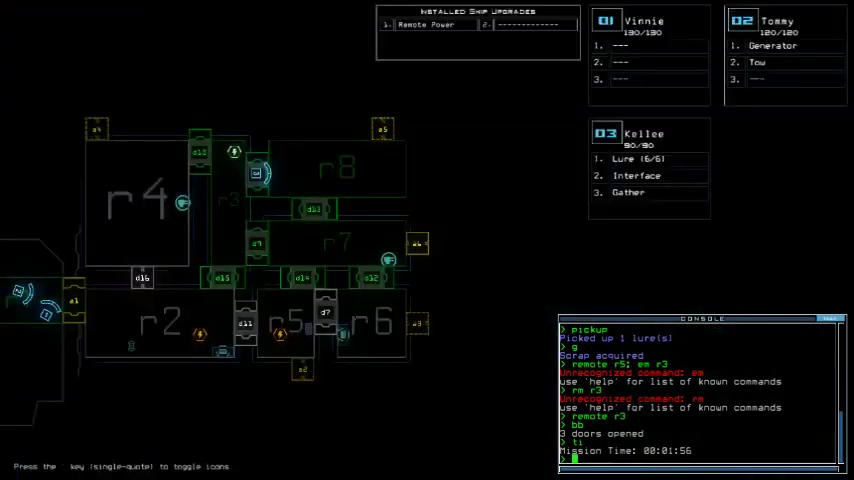
key("Tab")
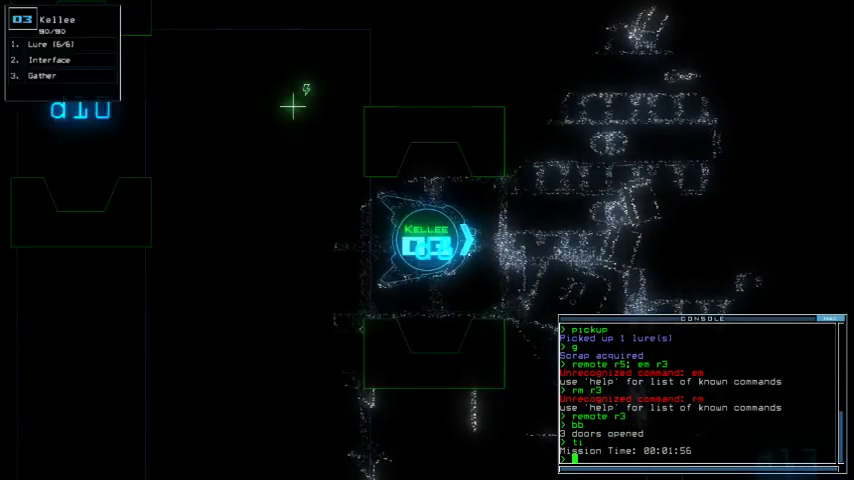
key("Right")
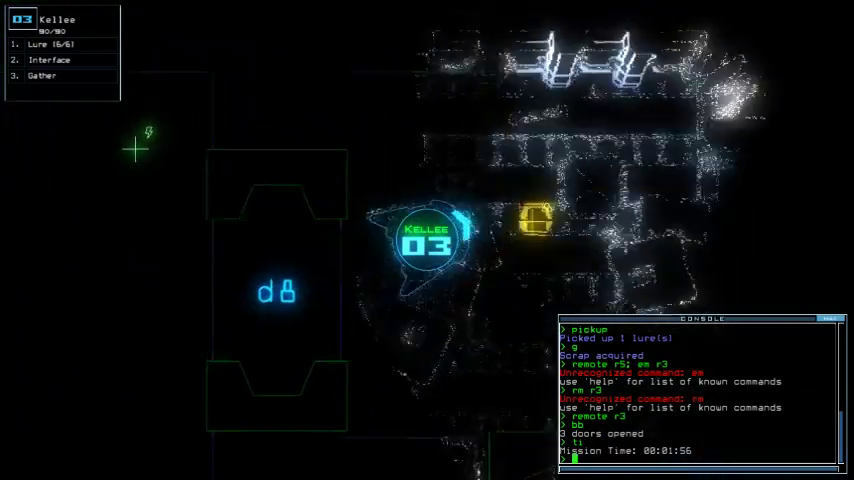
type("g")
Gather scrap twice around the interface, head toward airlock a5, and re-dock there.
key("Return")
type("exe")
key("Return")
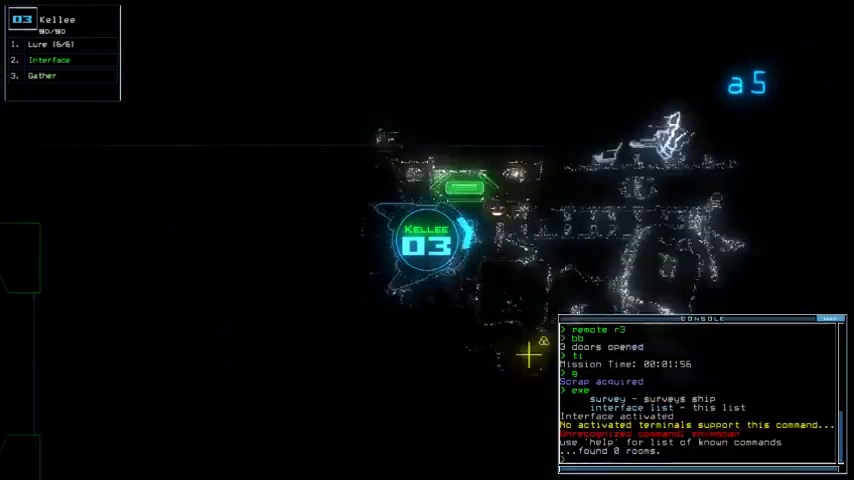
type("g")
key("Return")
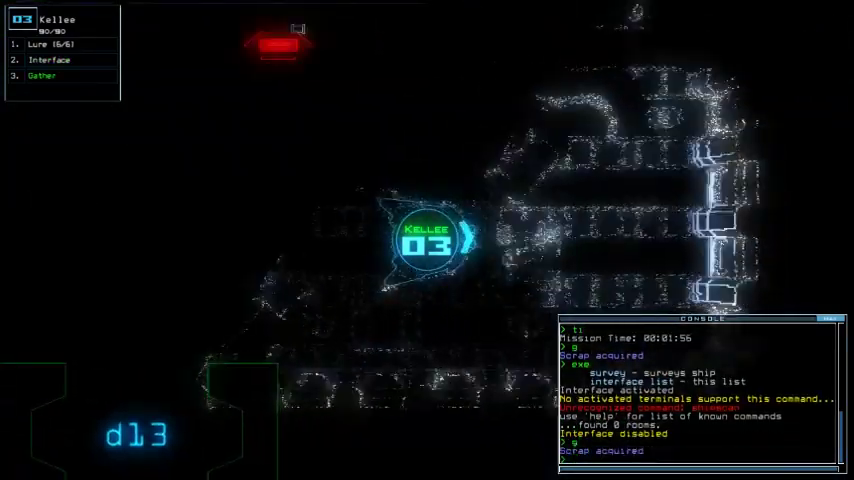
key("Up")
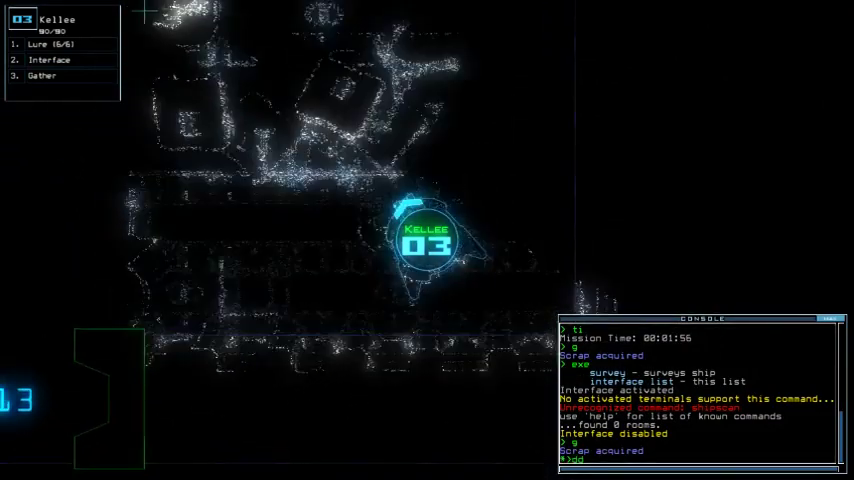
type("dd a5")
key("Return")
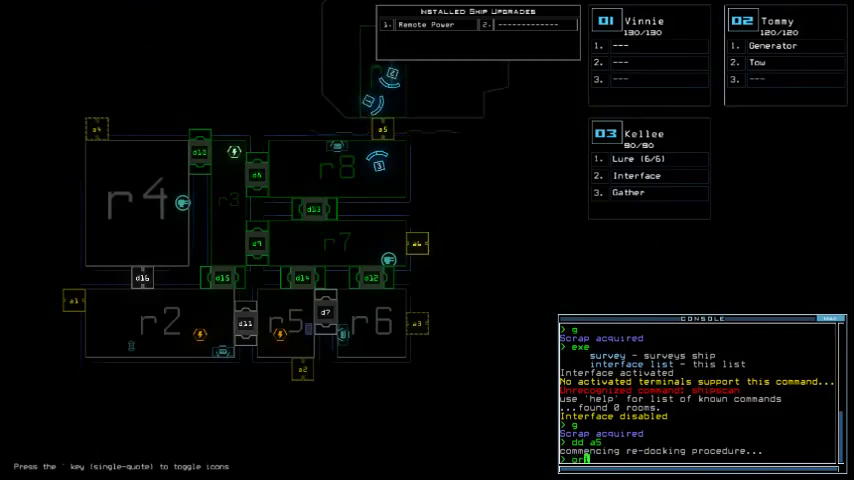
type("1")
Open r1's doors, re-dock at airlock a1, remotely power r3 and r2, and reopen r1.
key("Return")
type("dd")
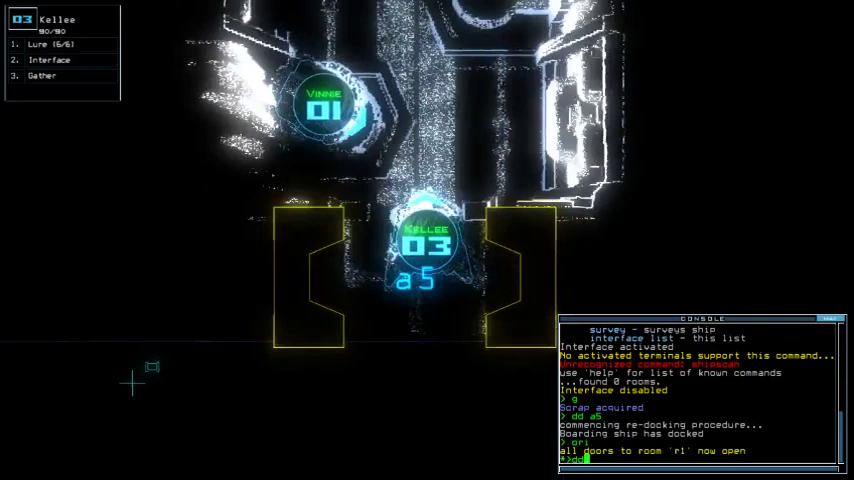
type(" a1")
key("Return")
type("remote r3; remote r")
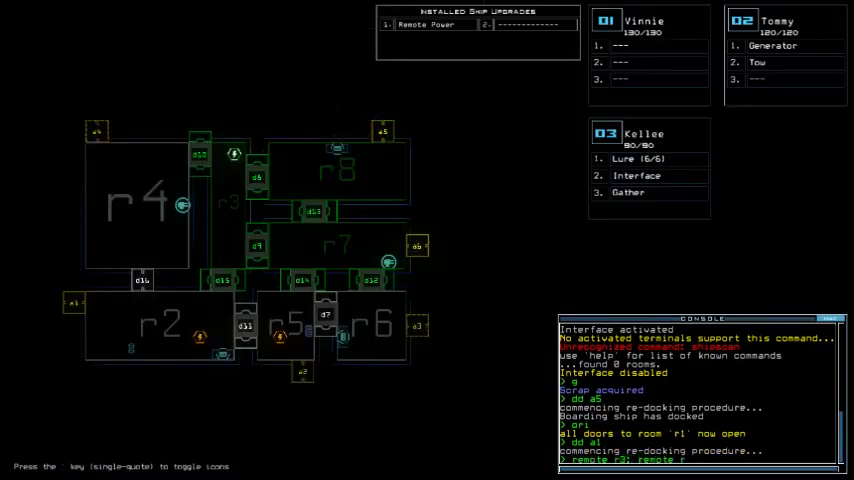
type("2")
key("Return")
type("or")
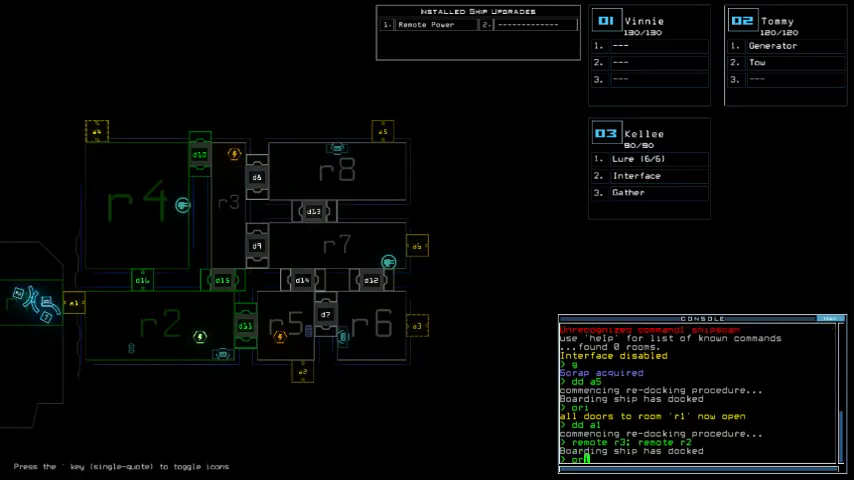
key("Return")
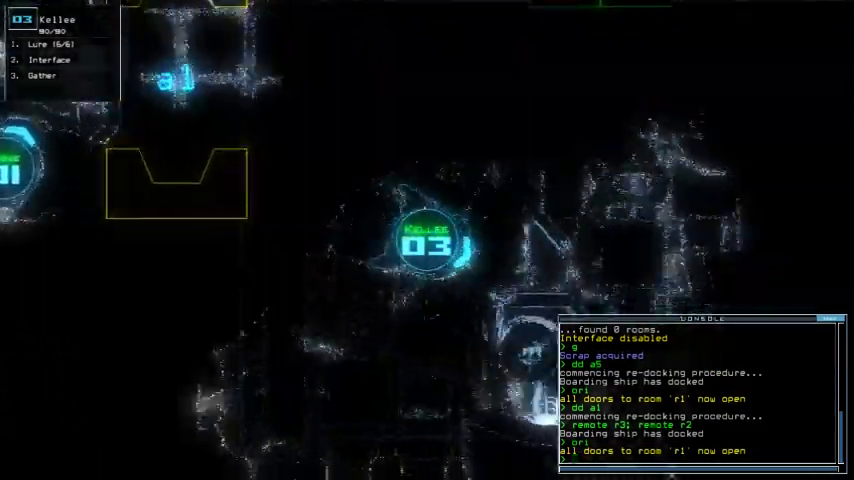
type("exe")
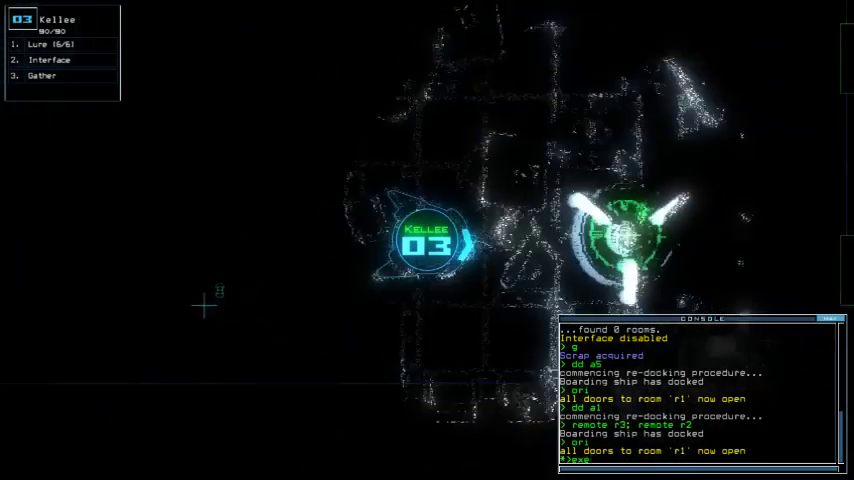
Trigger room r4's defenses to kill 8 enemies, disable them, and send Kellee to r1.
key("Return")
type("de")
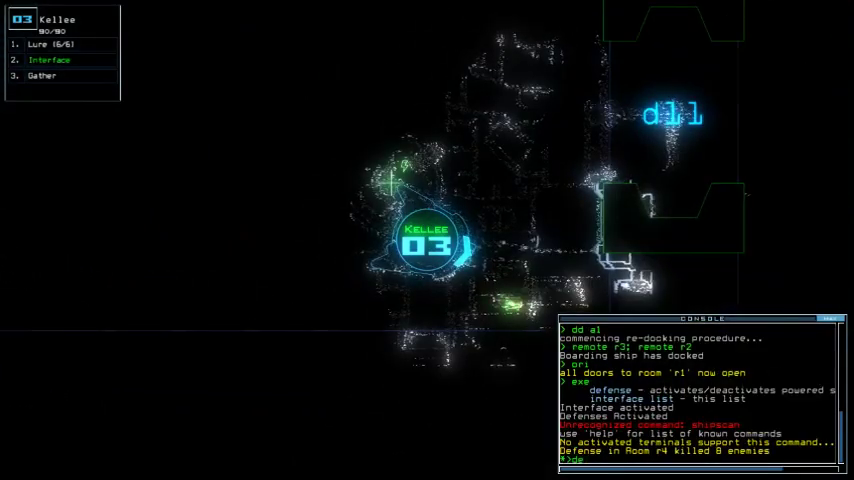
type("fense")
key("Return")
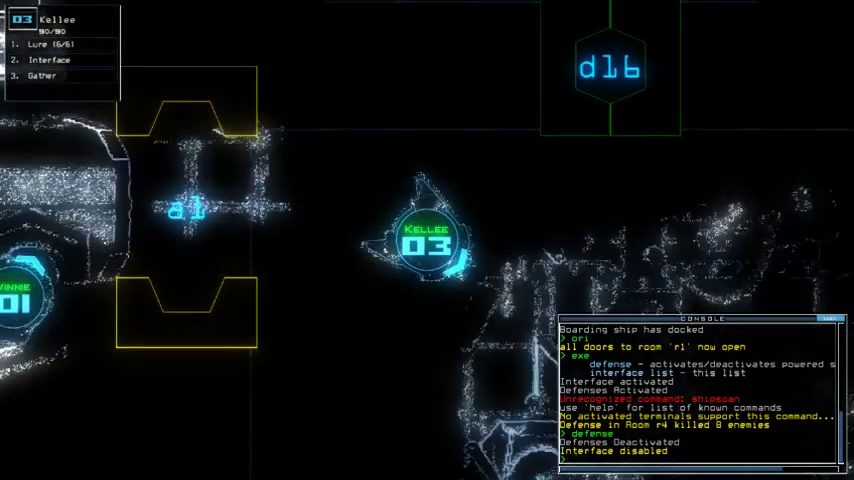
type("back")
key("Return")
type("out")
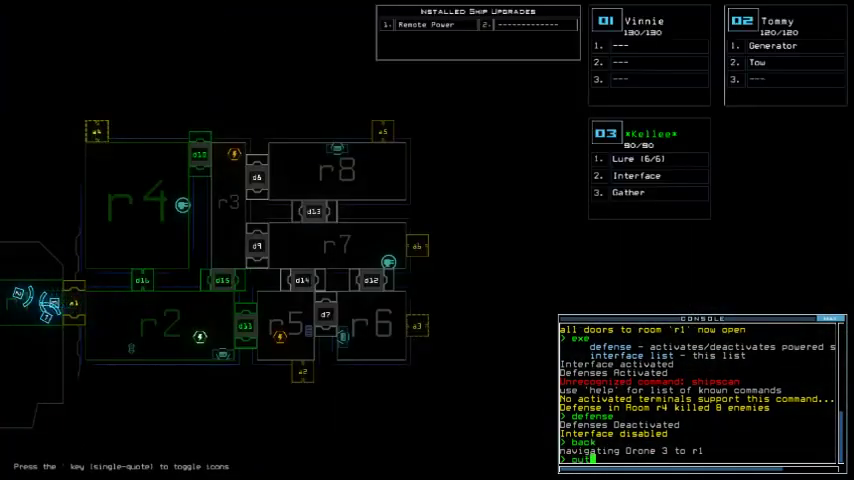
End the mission and dismiss the 690-point Daily Challenge score summary.
key("Return")
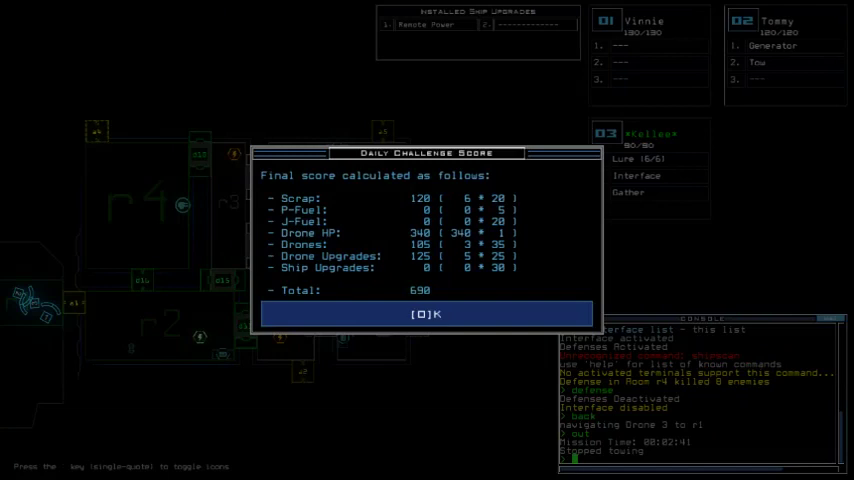
key("o")
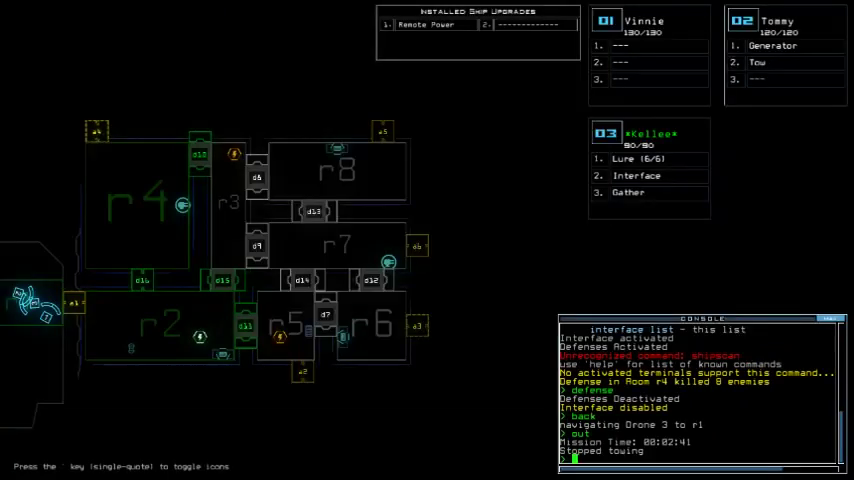